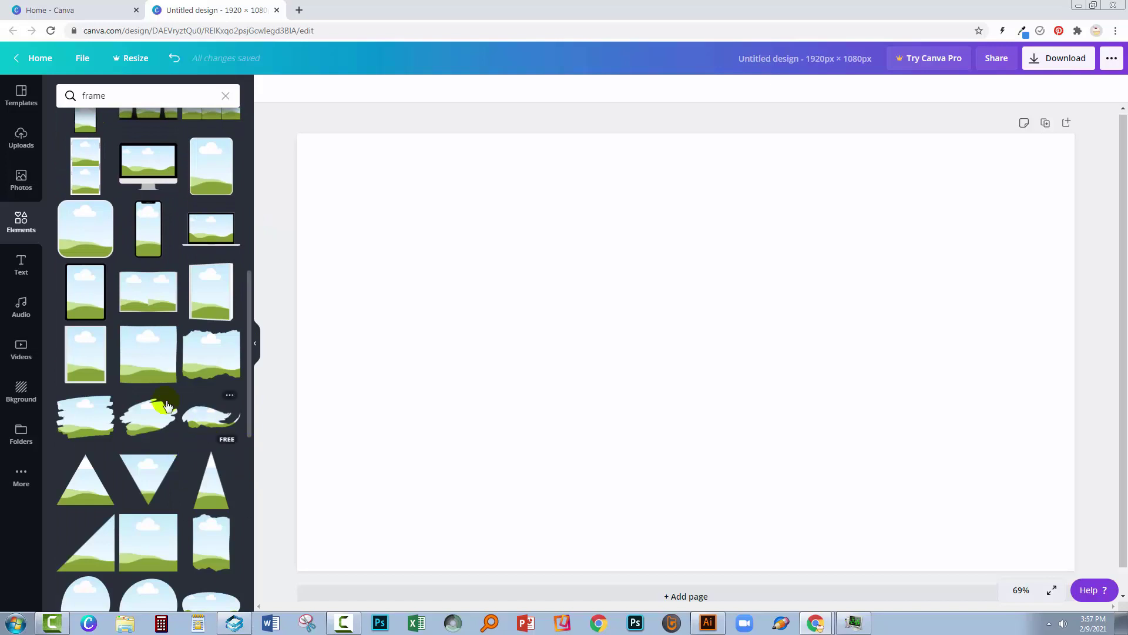
Step: Add the letter B frame to the page, place it in the upper-left area and enlarge it to nearly the page height
scroll(145, 413, "down", 6)
scroll(203, 421, "down", 15)
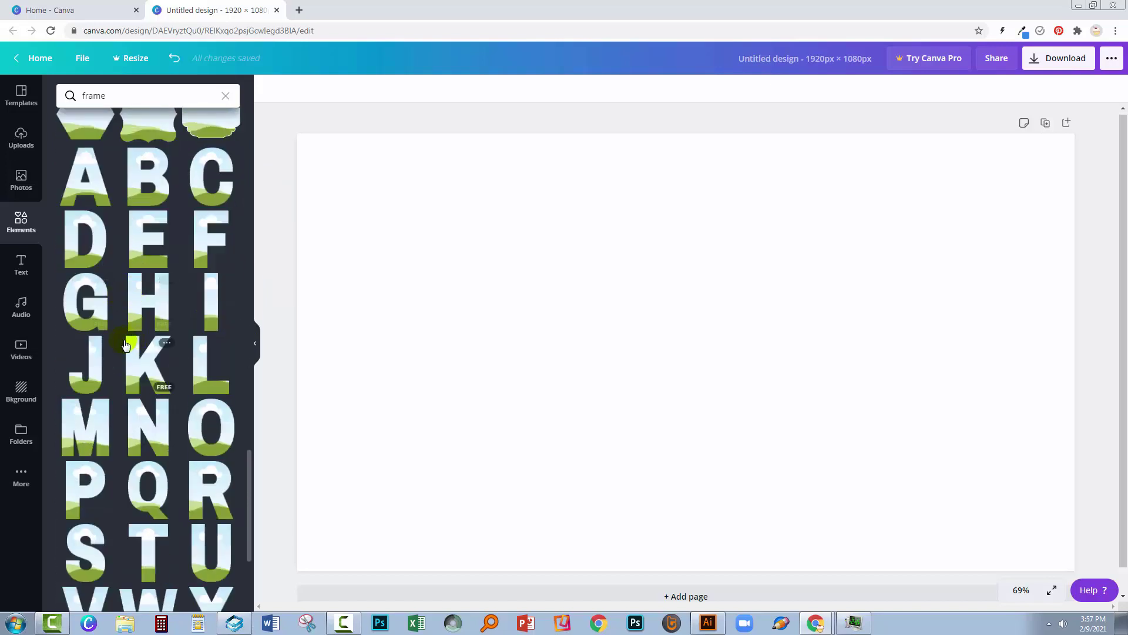
left_click(135, 188)
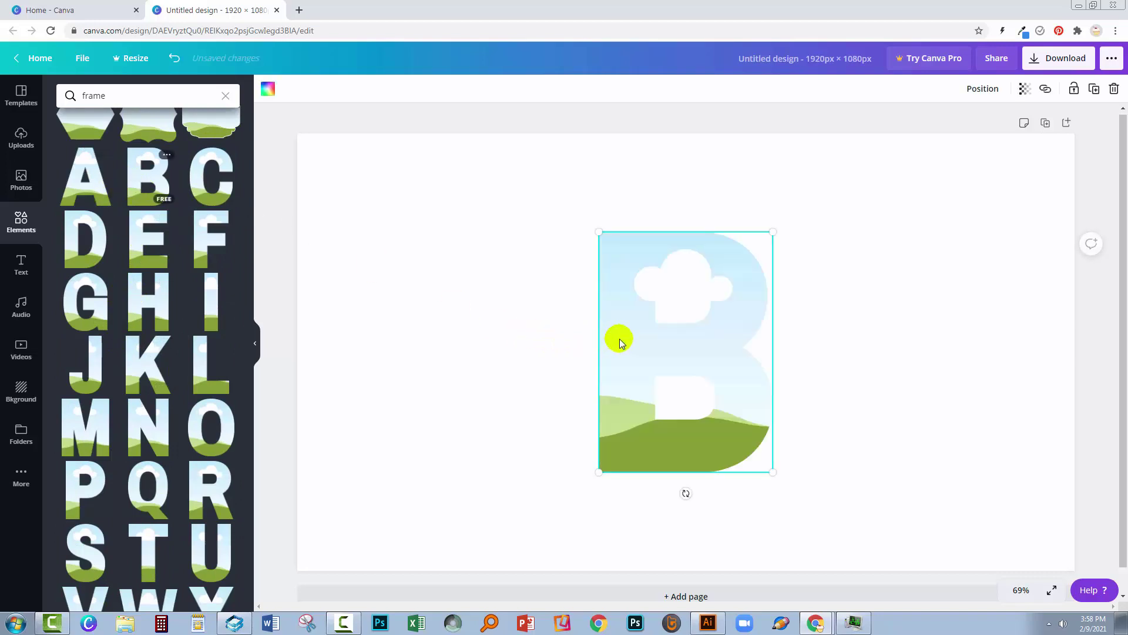
left_click_drag(619, 338, 361, 247)
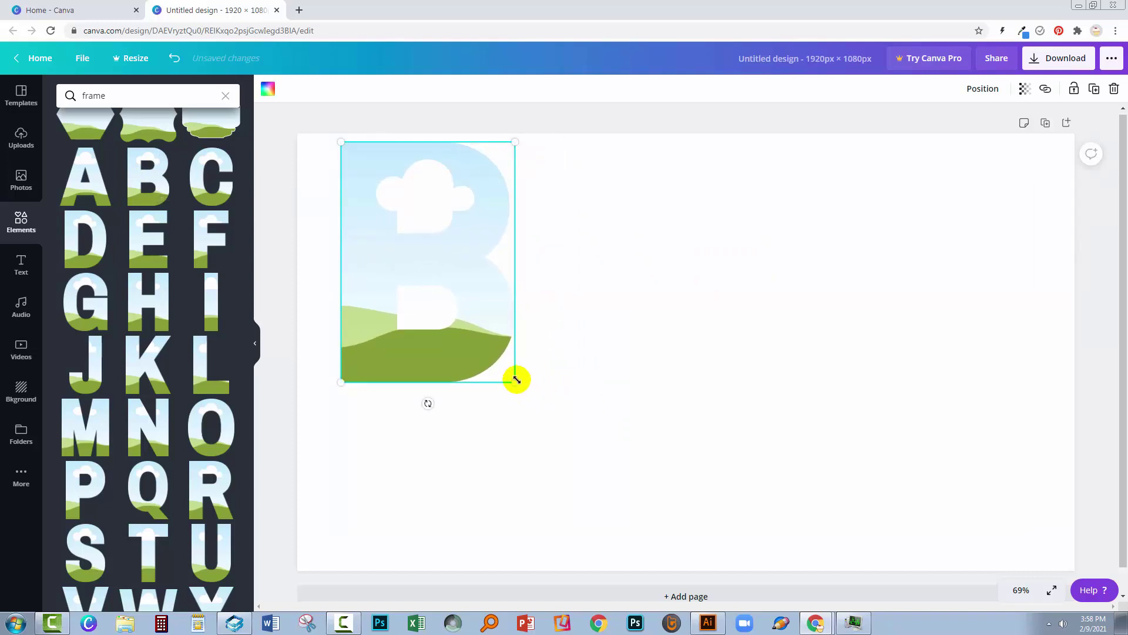
left_click_drag(520, 392, 638, 565)
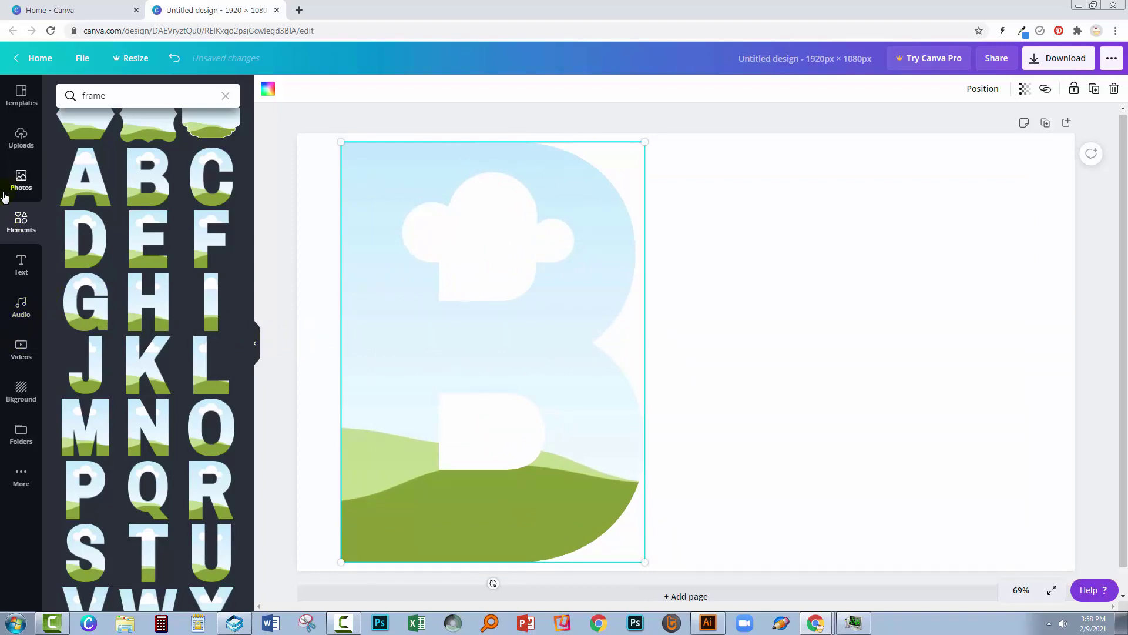
Step: Search the photos for "beach" and fill the letter B frame with the free beach photo with blue sky
left_click(20, 179)
left_click(125, 95)
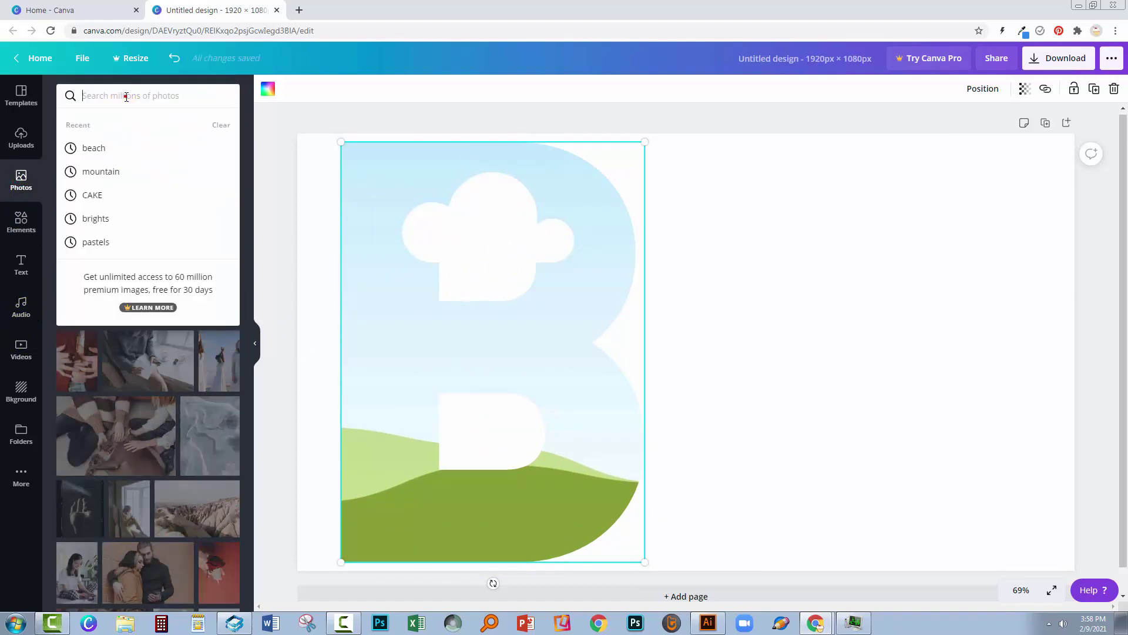
type("beach")
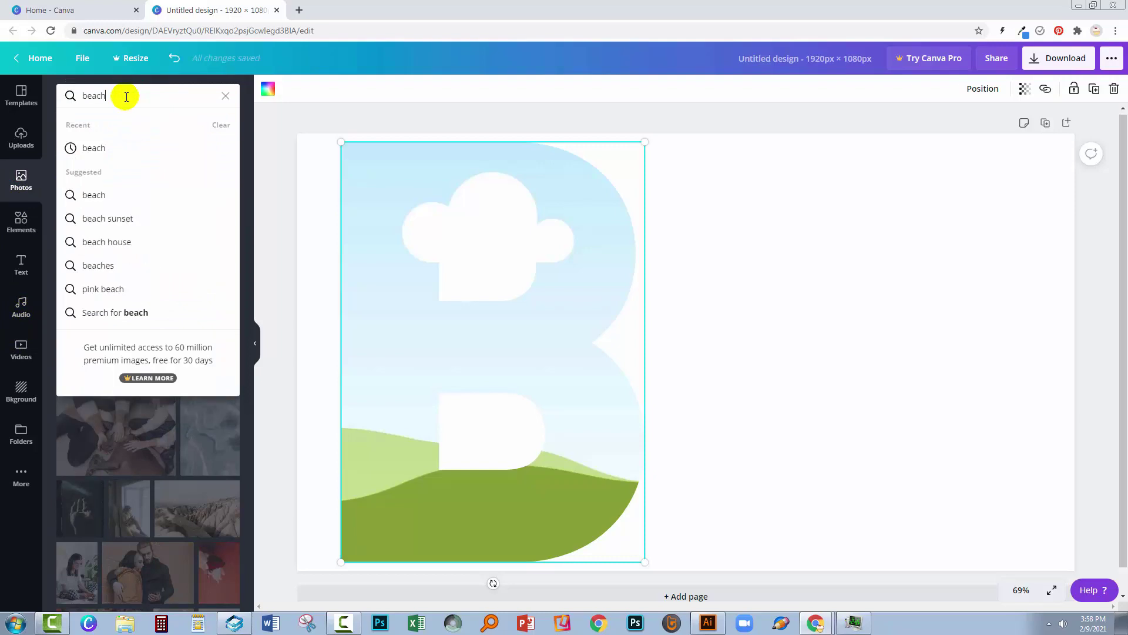
key("Return")
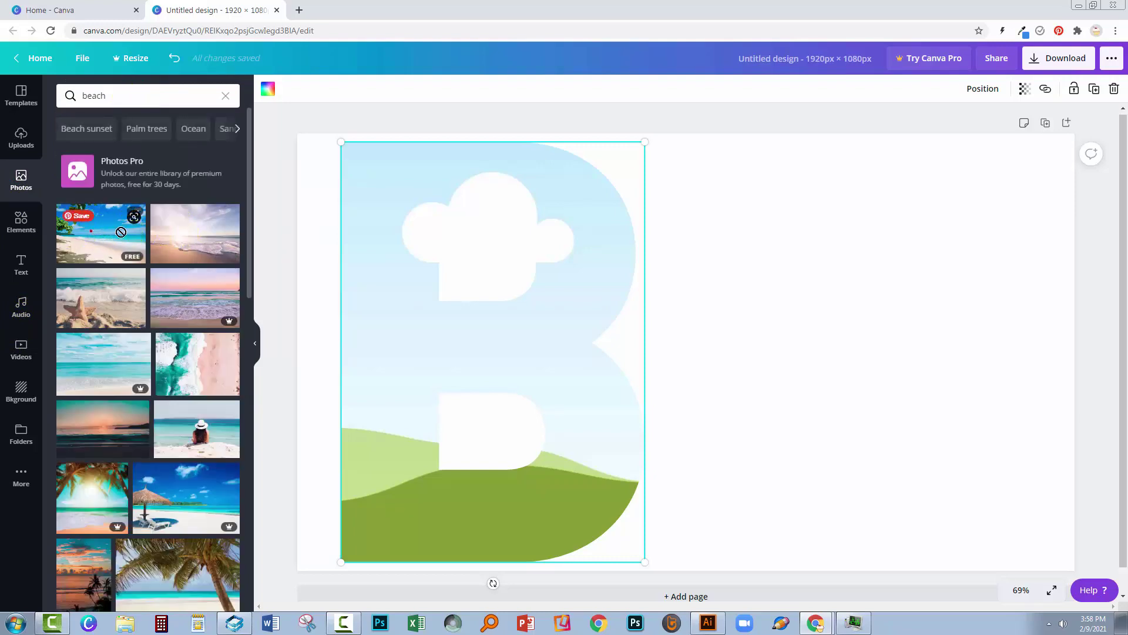
left_click_drag(120, 233, 371, 218)
Step: Shift the beach photo rightward within the letter B frame and position the frame on the page's left half
left_click_drag(464, 348, 638, 347)
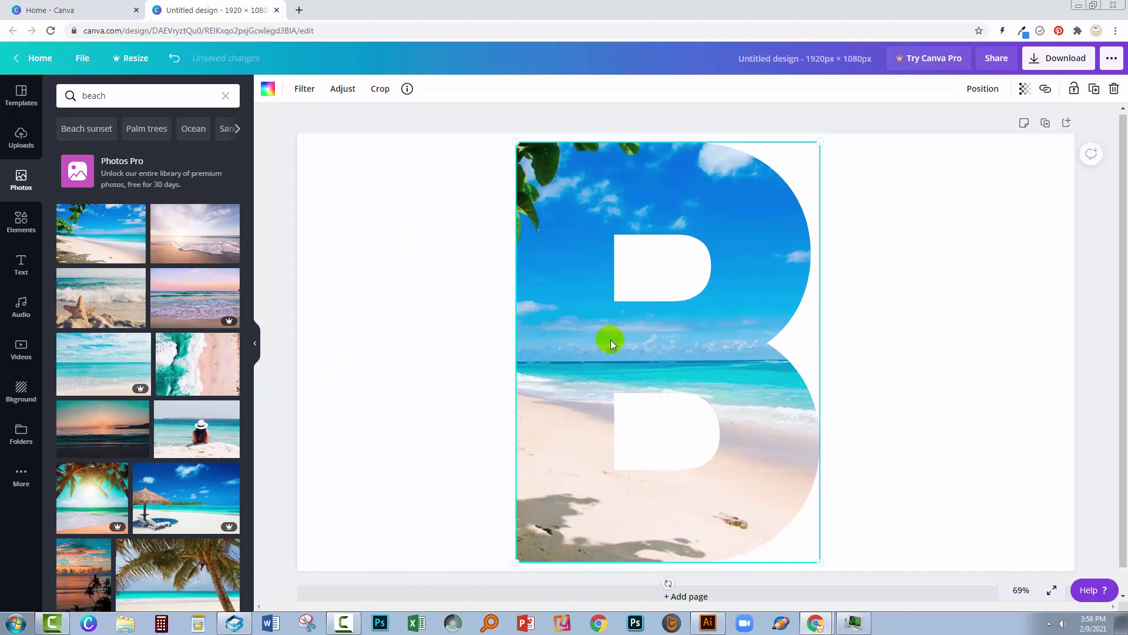
left_click(379, 89)
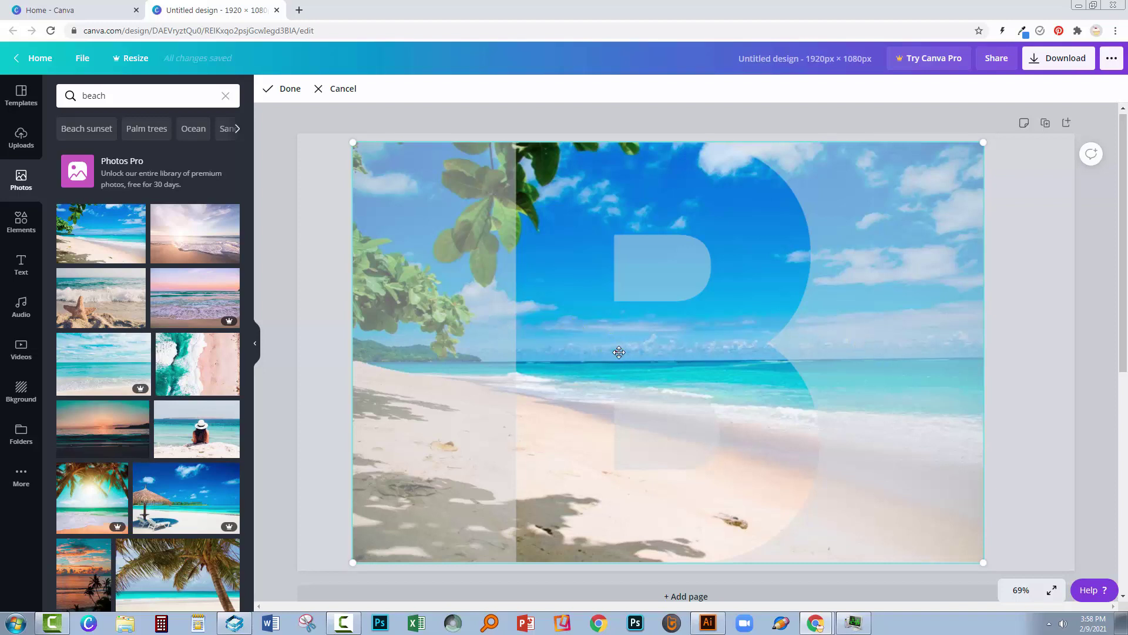
left_click_drag(619, 351, 720, 345)
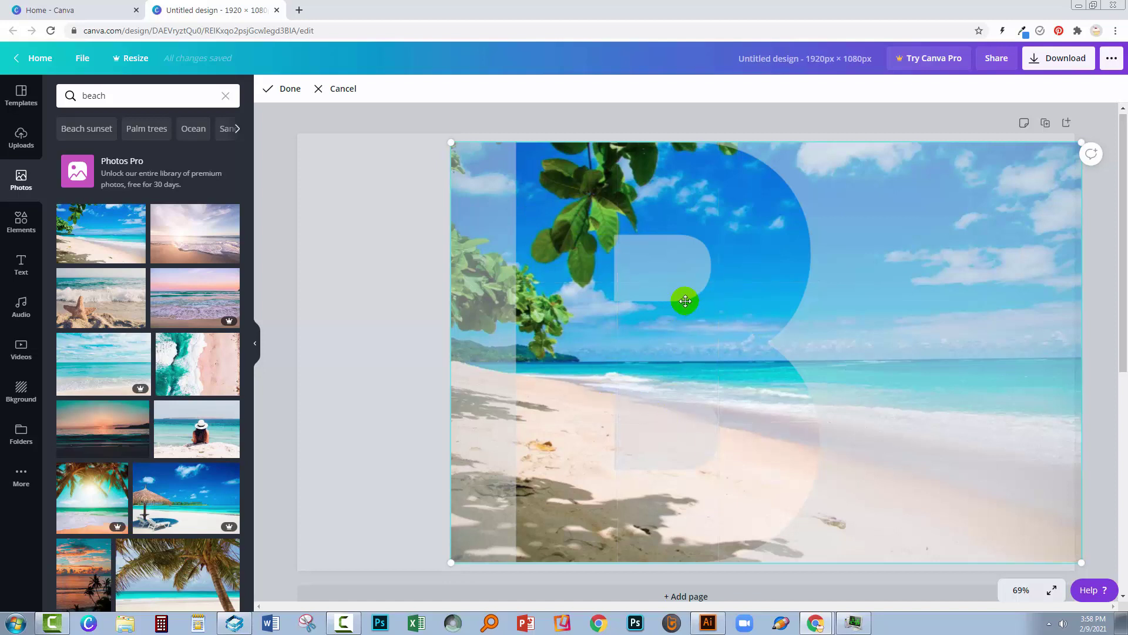
left_click(279, 89)
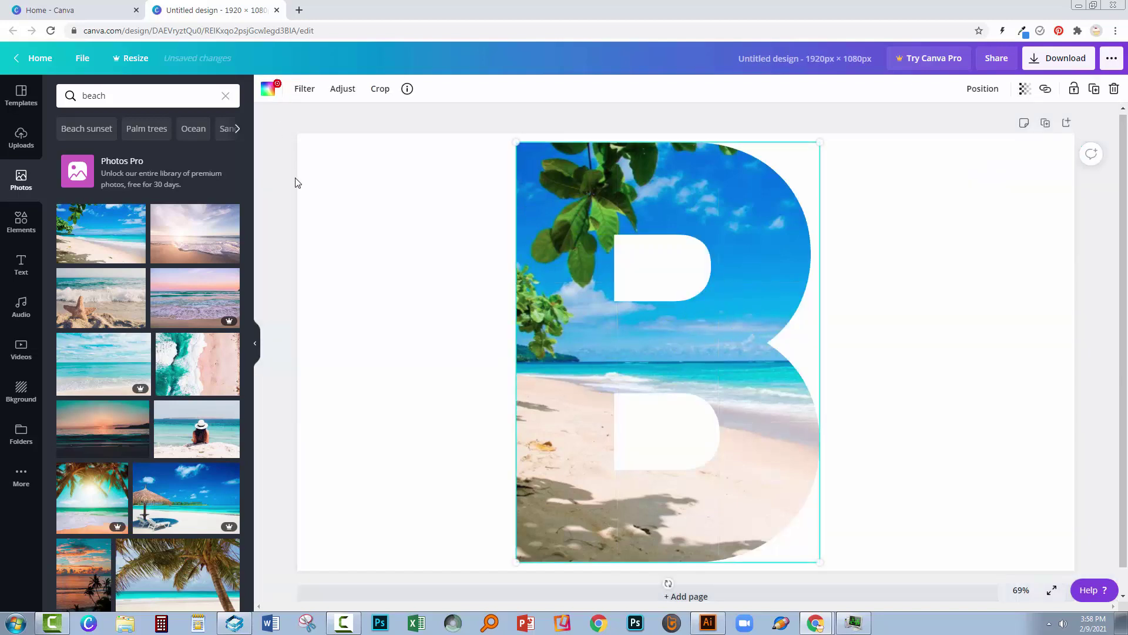
left_click_drag(575, 353, 412, 353)
left_click(604, 318)
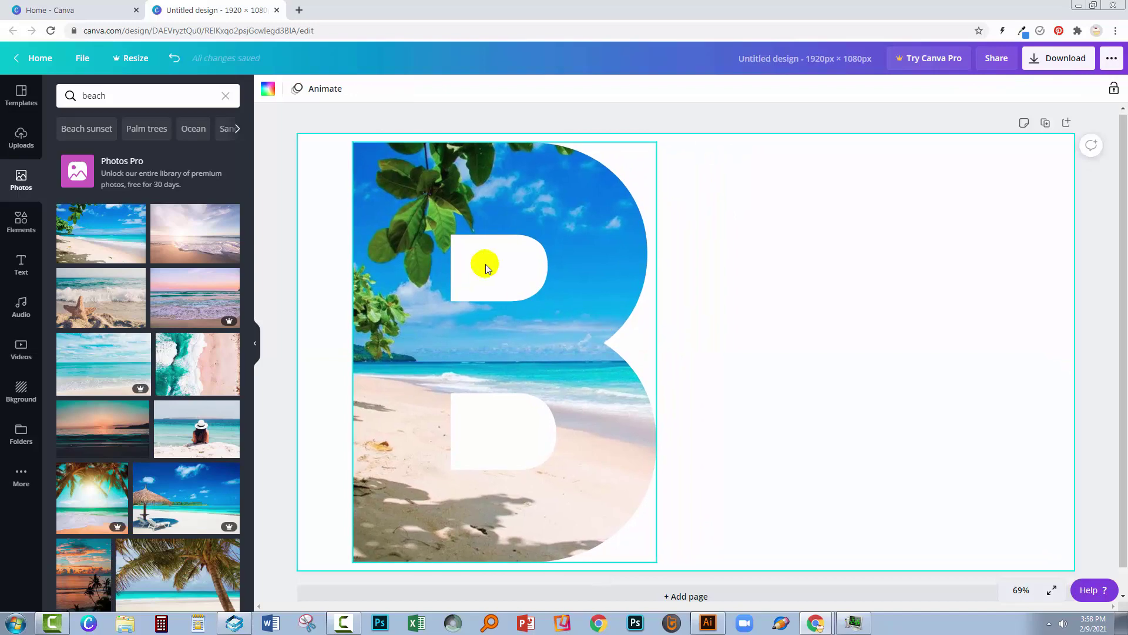
Step: Remove the beach photo from the letter B frame and delete the empty frame
left_click(17, 225)
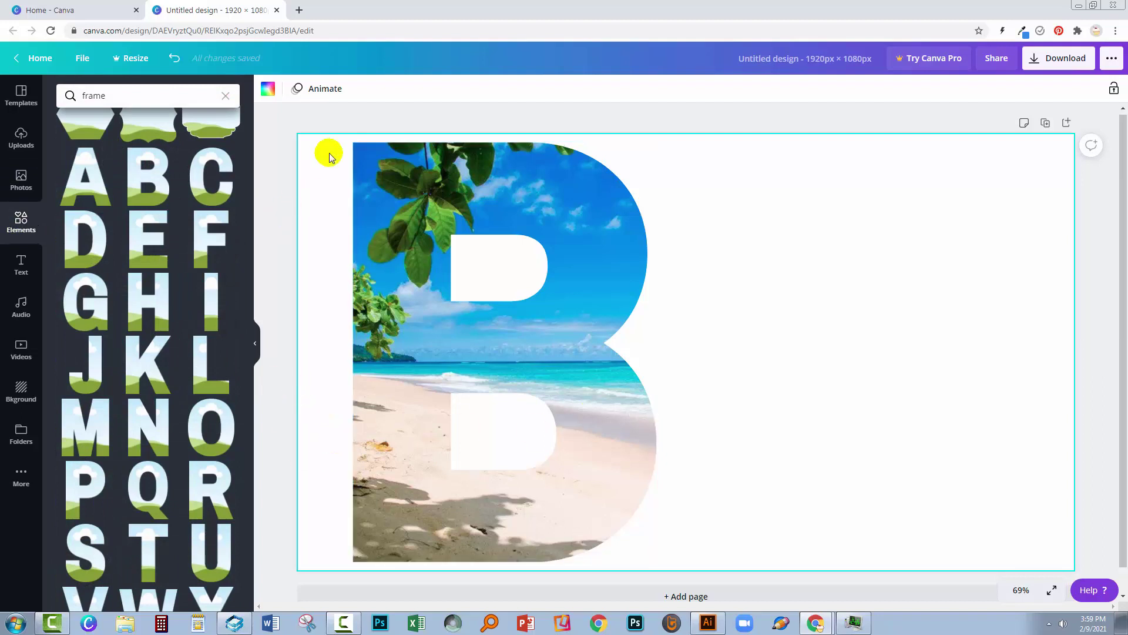
double_click(495, 332)
key("Delete")
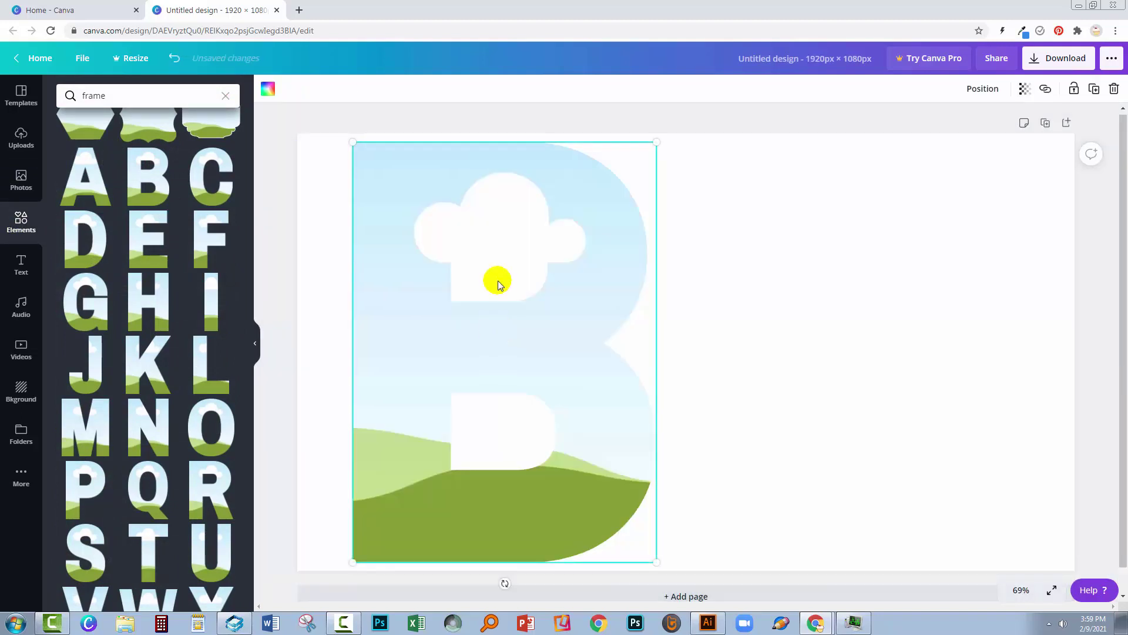
key("Delete")
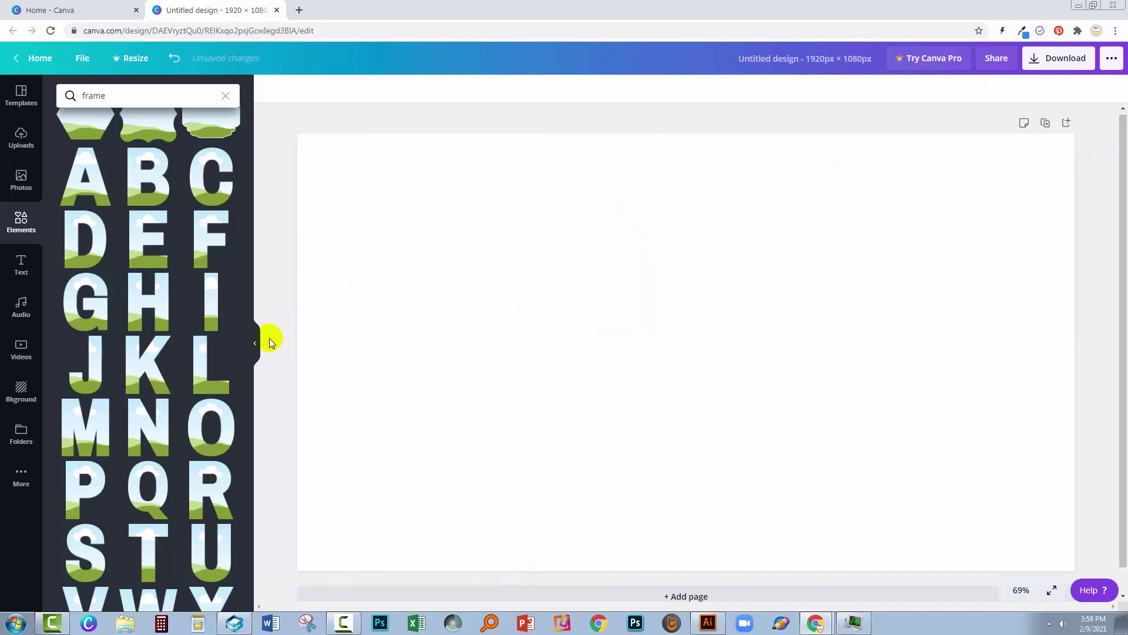
Step: Add the ornate frame with curved, pointed edges and place it left of the page's centre
scroll(153, 329, "up", 4)
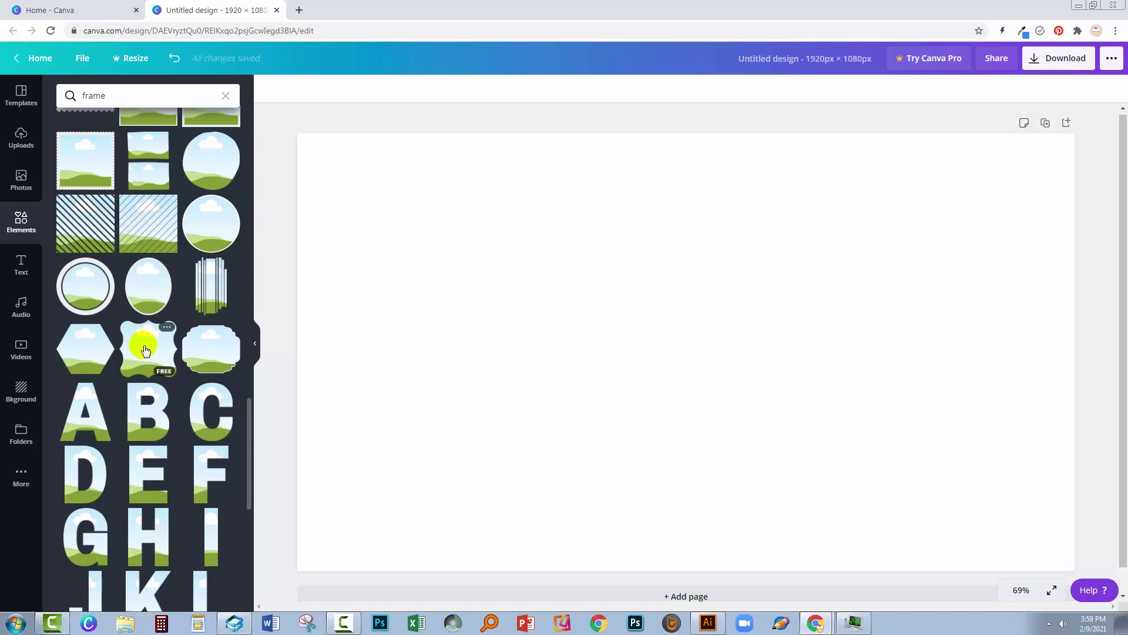
left_click(146, 351)
left_click_drag(636, 316, 477, 283)
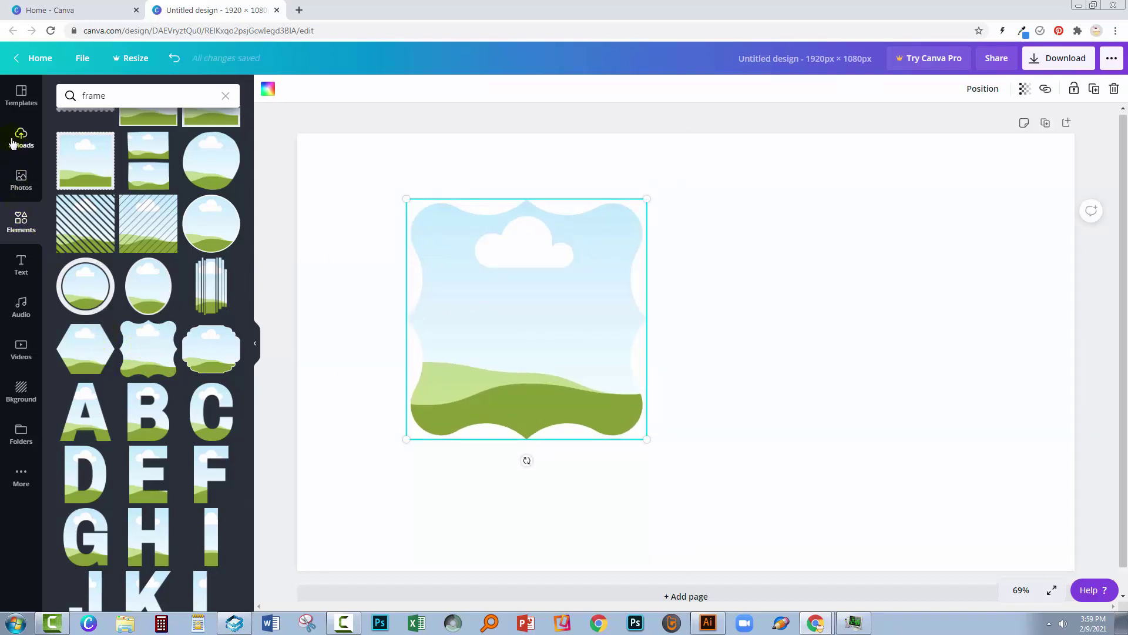
Step: Fill the ornate frame with the uploaded 13.0s cat video and pause its playback
left_click(19, 138)
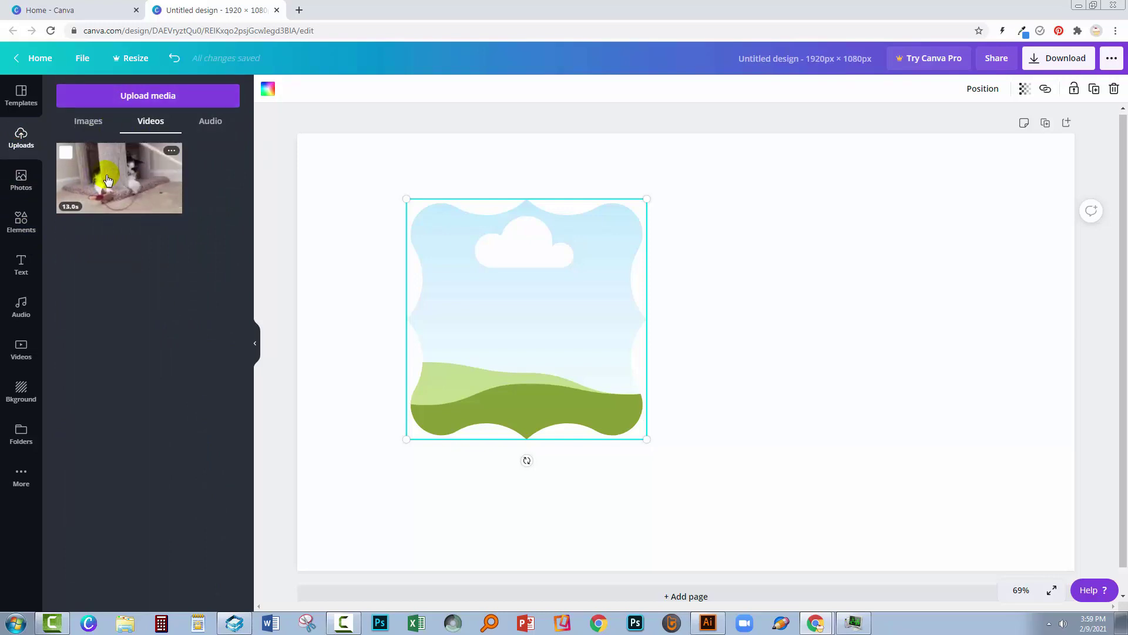
left_click_drag(108, 179, 453, 224)
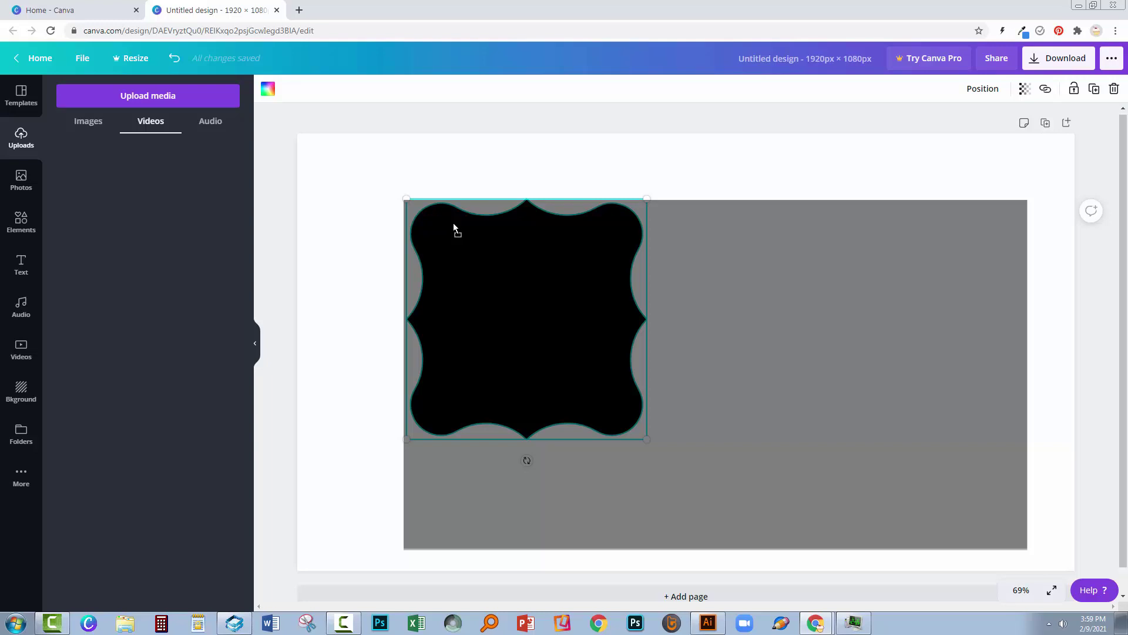
left_click_drag(453, 223, 454, 227)
left_click(527, 320)
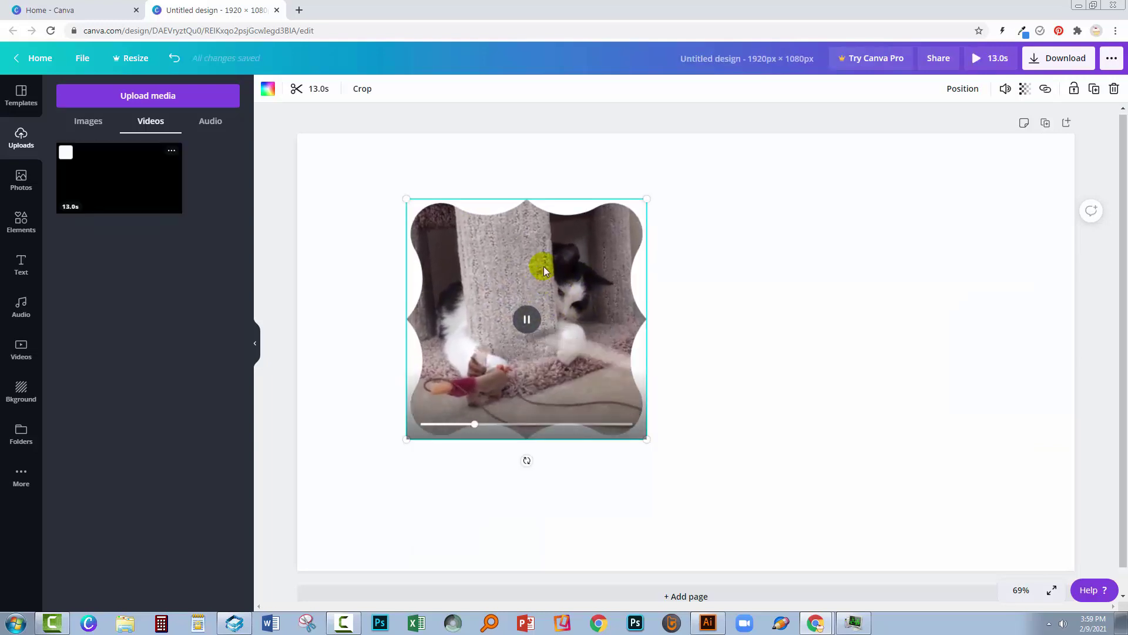
left_click(492, 263)
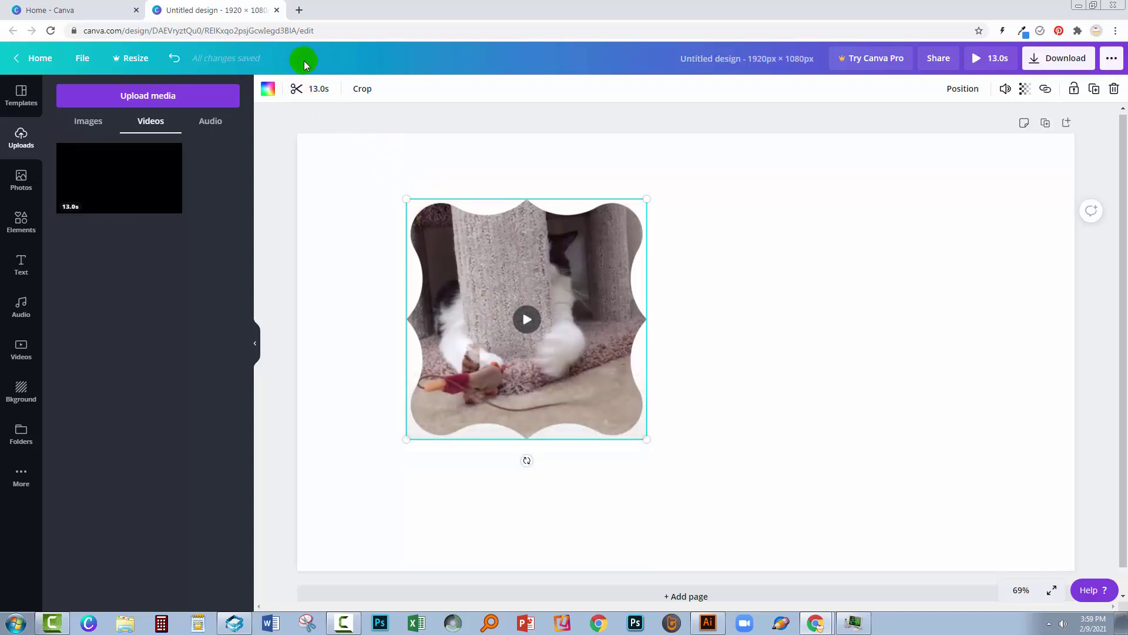
Step: Trim the start of the cat video so the clip lasts 11.7s
left_click(296, 89)
left_click_drag(316, 91, 391, 89)
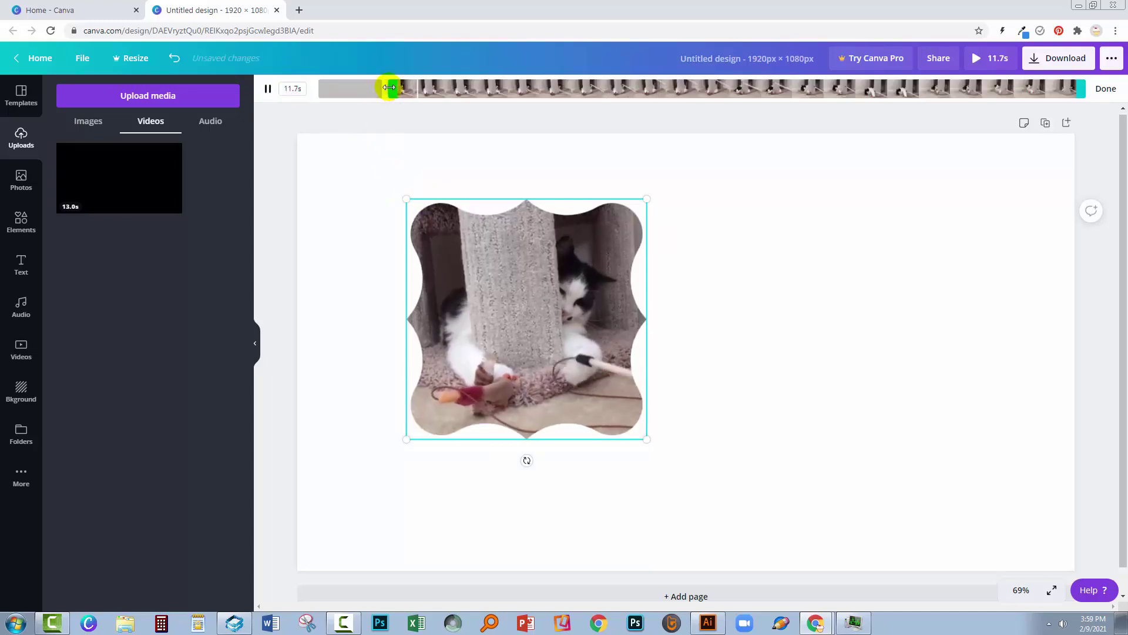
left_click(1106, 88)
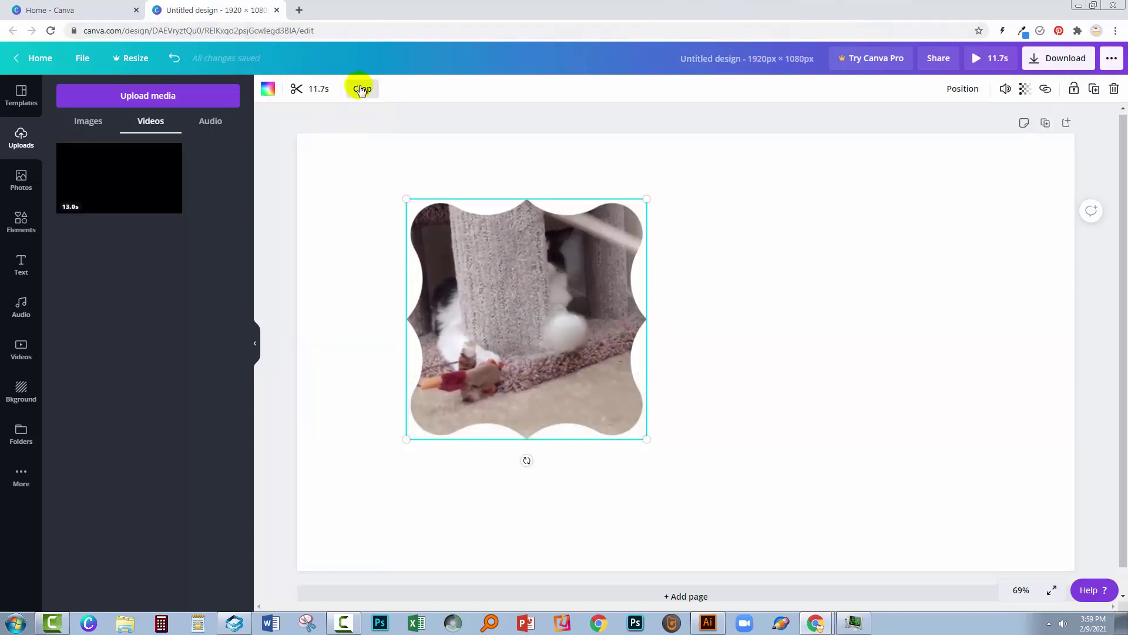
Step: Crop the cat video by shifting it slightly to the right within the ornate frame
left_click(360, 88)
mouse_move(472, 321)
left_mouse_down()
mouse_move(455, 321)
mouse_move(517, 307)
mouse_move(474, 317)
mouse_move(462, 308)
mouse_move(486, 312)
left_mouse_up()
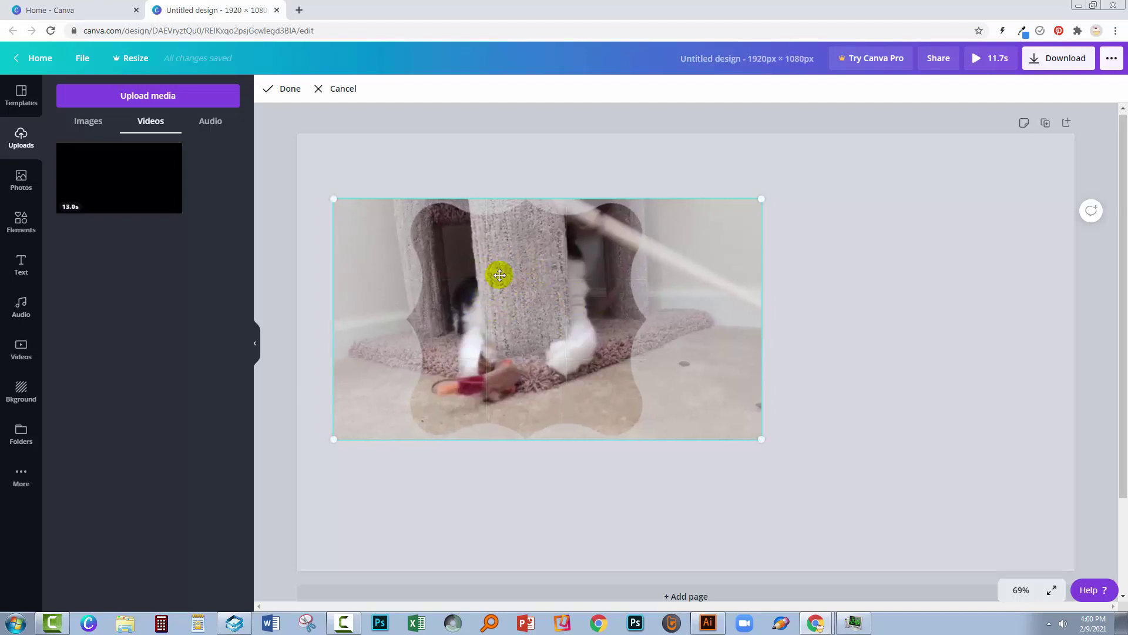
left_click(290, 90)
left_click(527, 332)
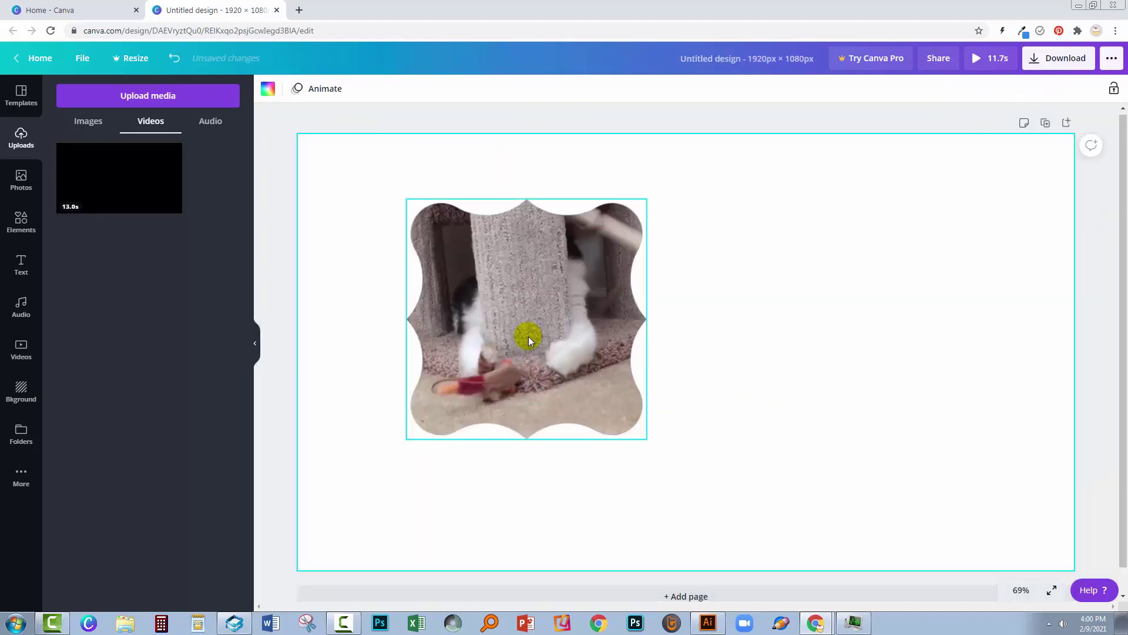
left_click(675, 382)
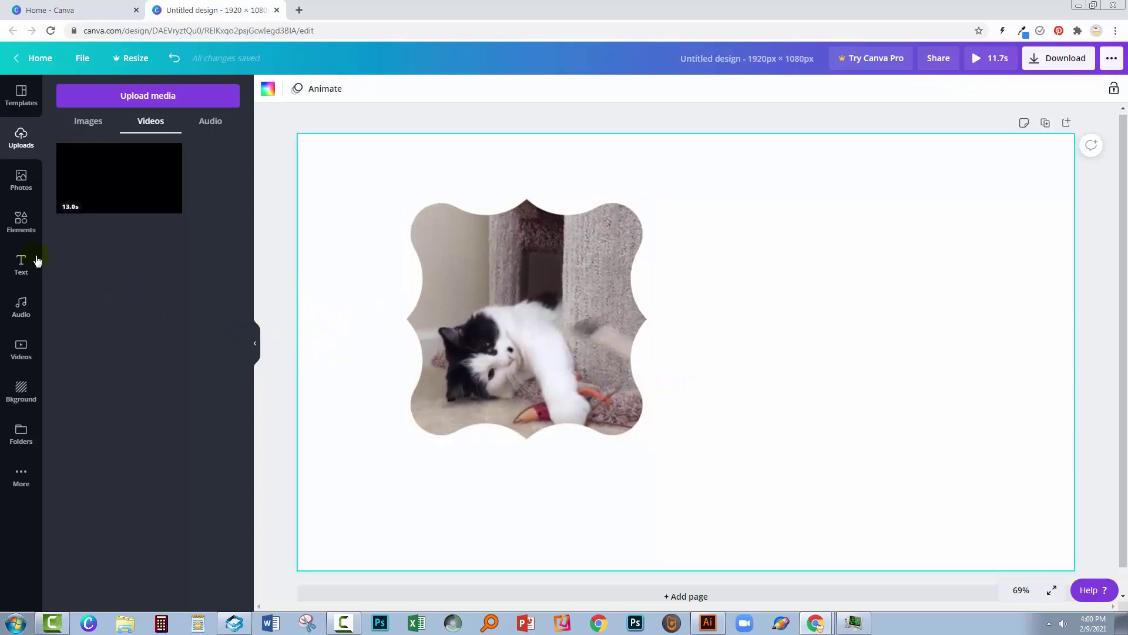
Step: Add the square frame with rounded corners on the page's right half, beside the cat video
left_click(23, 226)
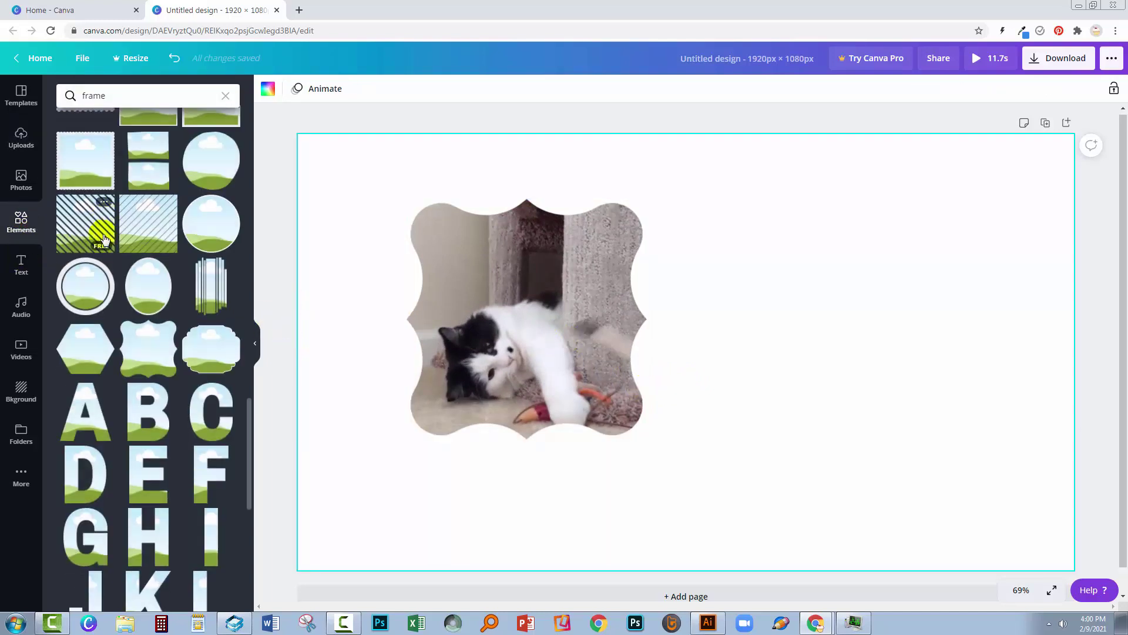
left_click_drag(137, 356, 138, 364)
scroll(147, 252, "up", 10)
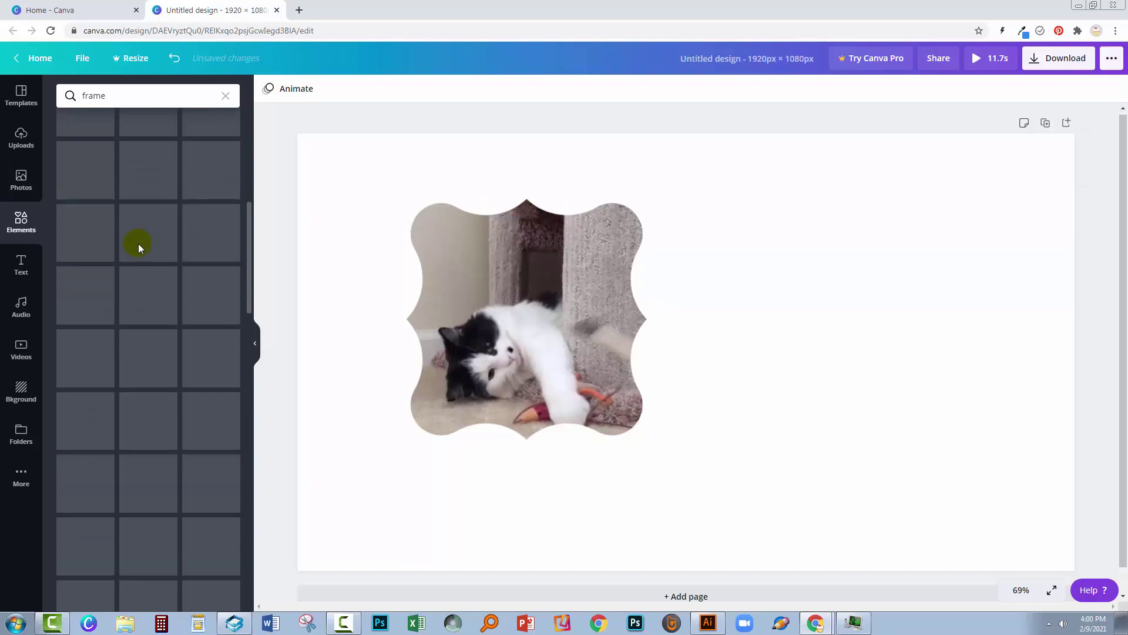
scroll(146, 203, "up", 5)
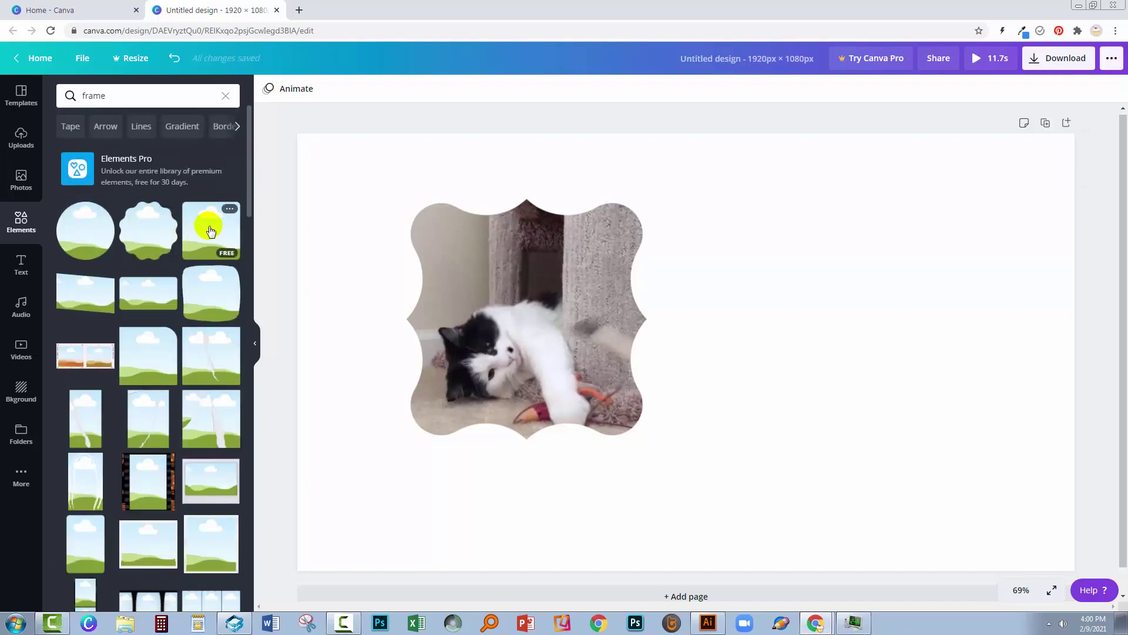
left_click_drag(239, 241, 894, 312)
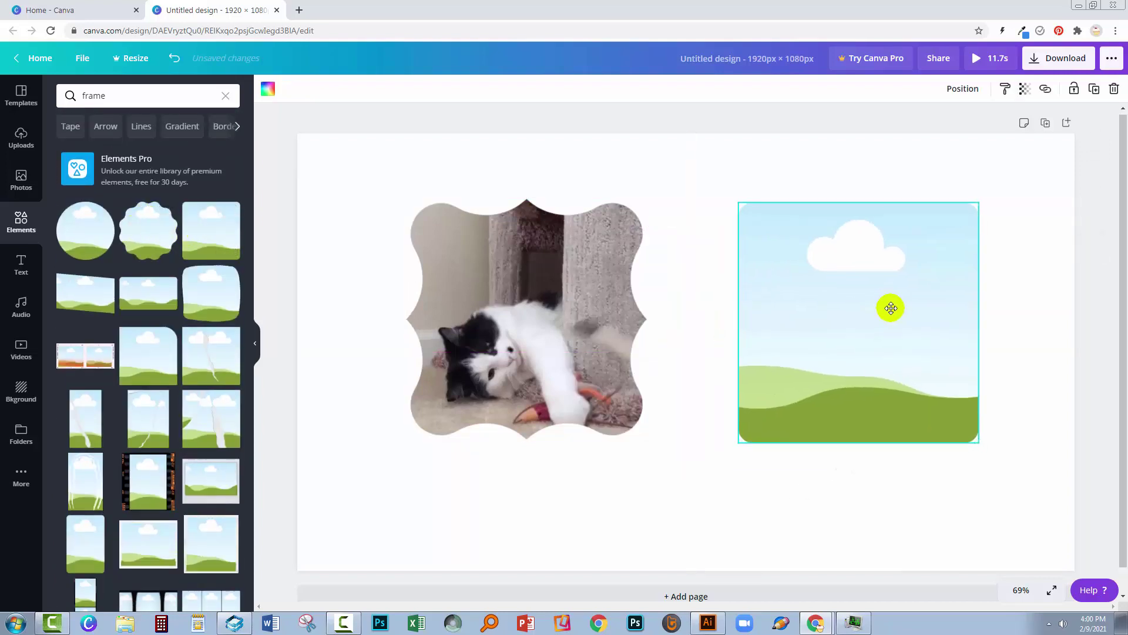
Step: Enlarge the rounded square frame to nearly the page height and fill it with the 29.0s orange hexagon lights video
left_click_drag(741, 442, 621, 559)
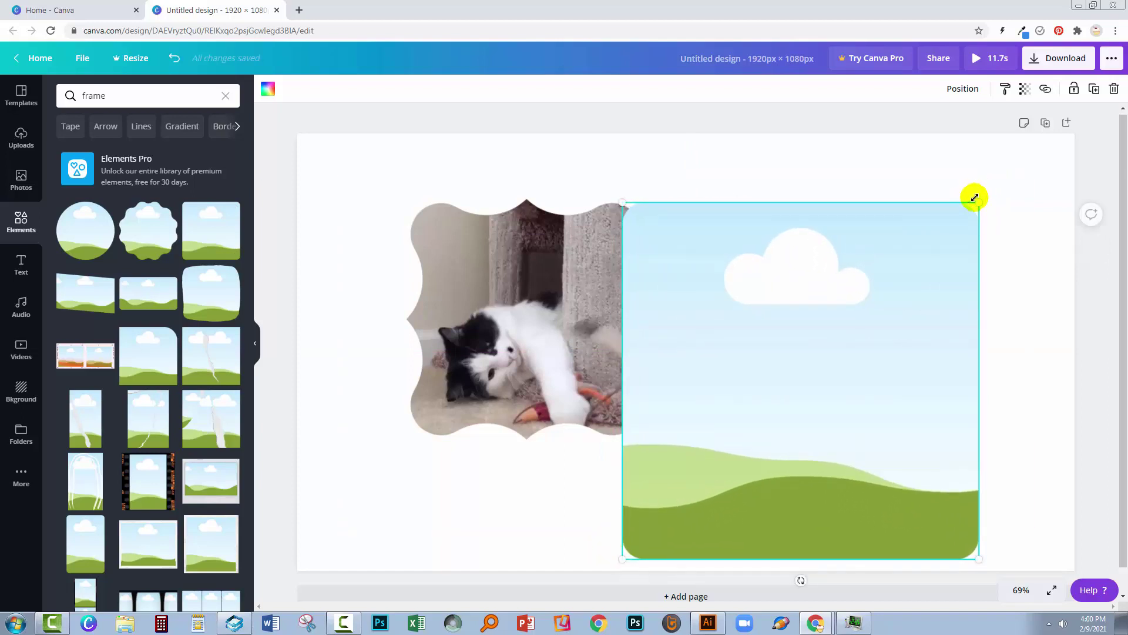
left_click_drag(977, 201, 1027, 154)
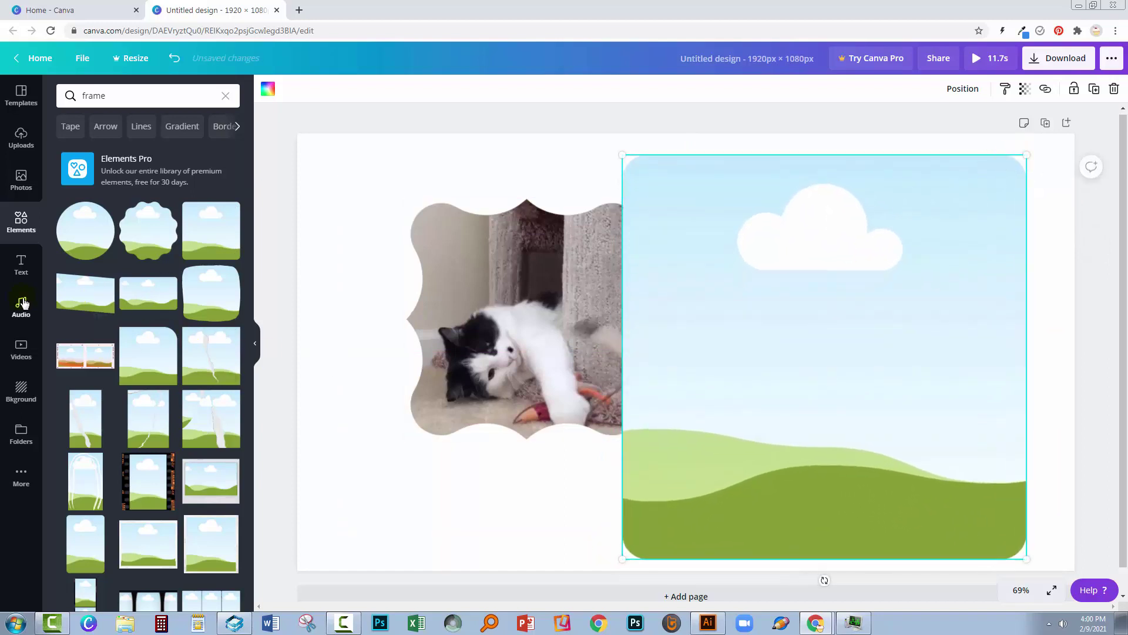
left_click(20, 350)
mouse_move(123, 206)
left_mouse_down()
mouse_move(468, 250)
mouse_move(673, 196)
mouse_move(679, 213)
mouse_move(757, 243)
mouse_move(703, 213)
mouse_move(433, 229)
mouse_move(566, 274)
mouse_move(653, 207)
mouse_move(626, 228)
mouse_move(334, 252)
mouse_move(548, 278)
mouse_move(674, 237)
mouse_move(537, 232)
mouse_move(676, 235)
mouse_move(728, 221)
mouse_move(714, 220)
mouse_move(724, 241)
left_mouse_up()
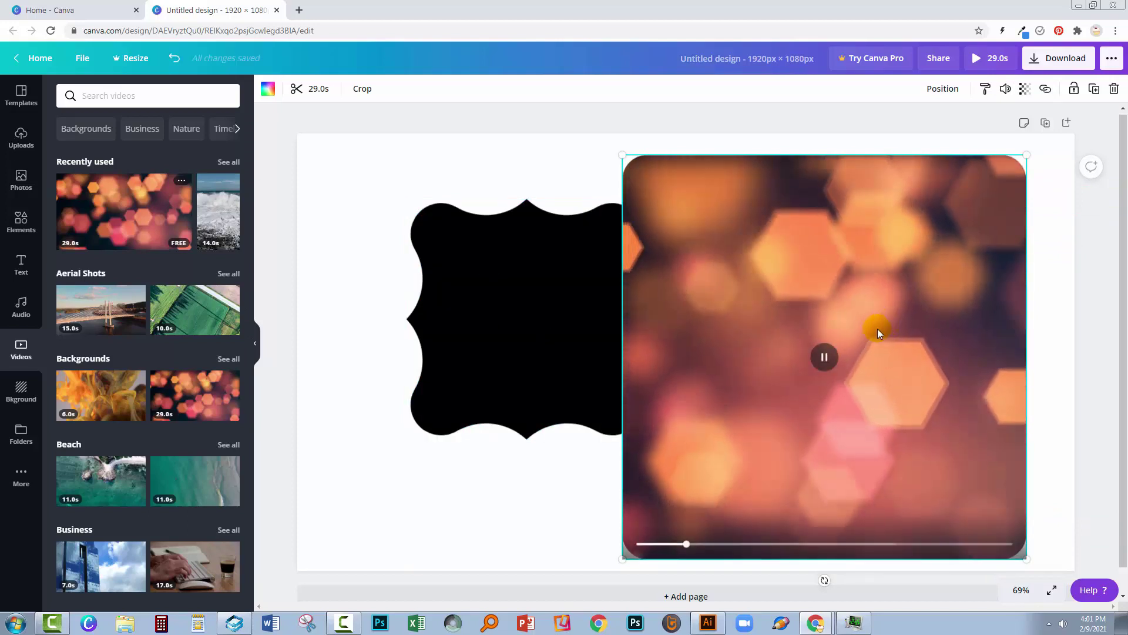
Step: Move the cat video frame over the middle of the hexagon lights video and bring it forward
left_click_drag(477, 276, 788, 302)
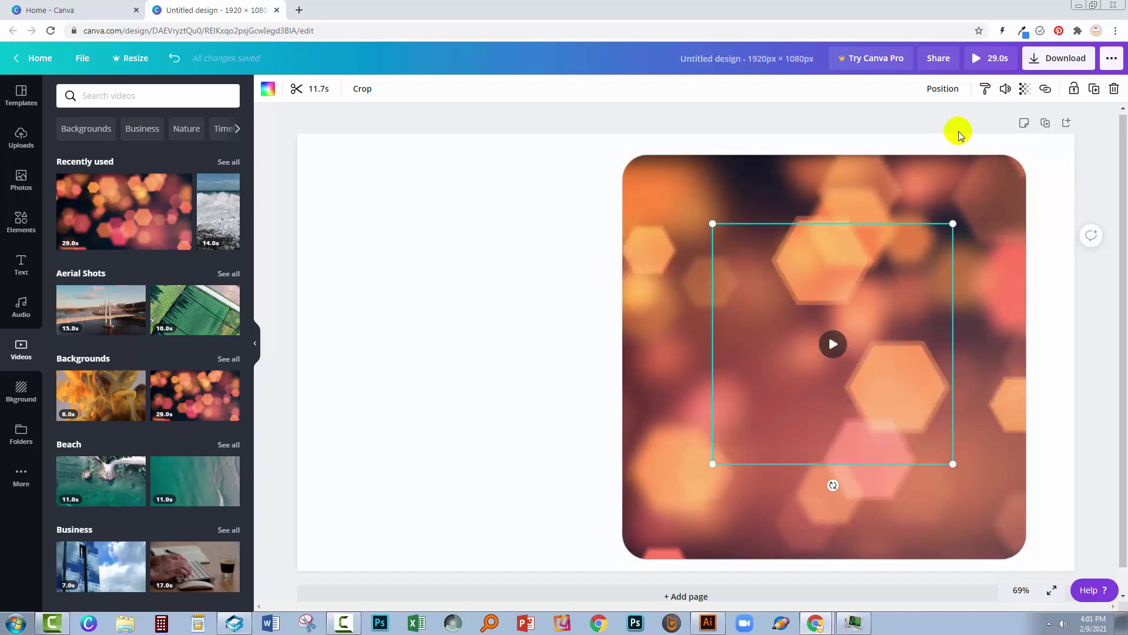
left_click(943, 89)
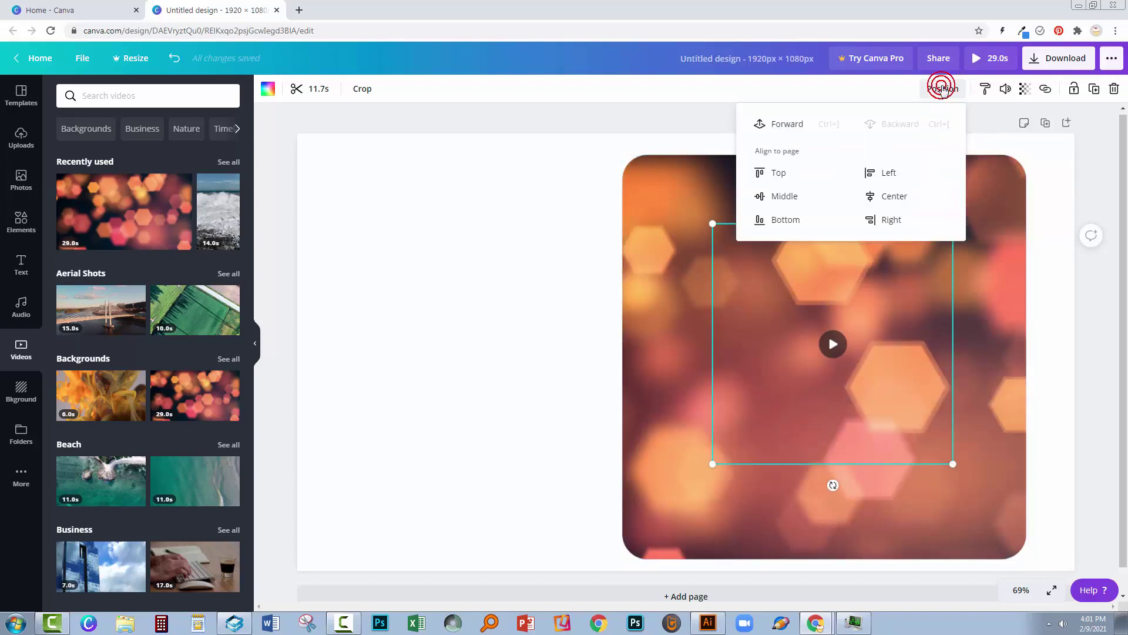
left_click(770, 125)
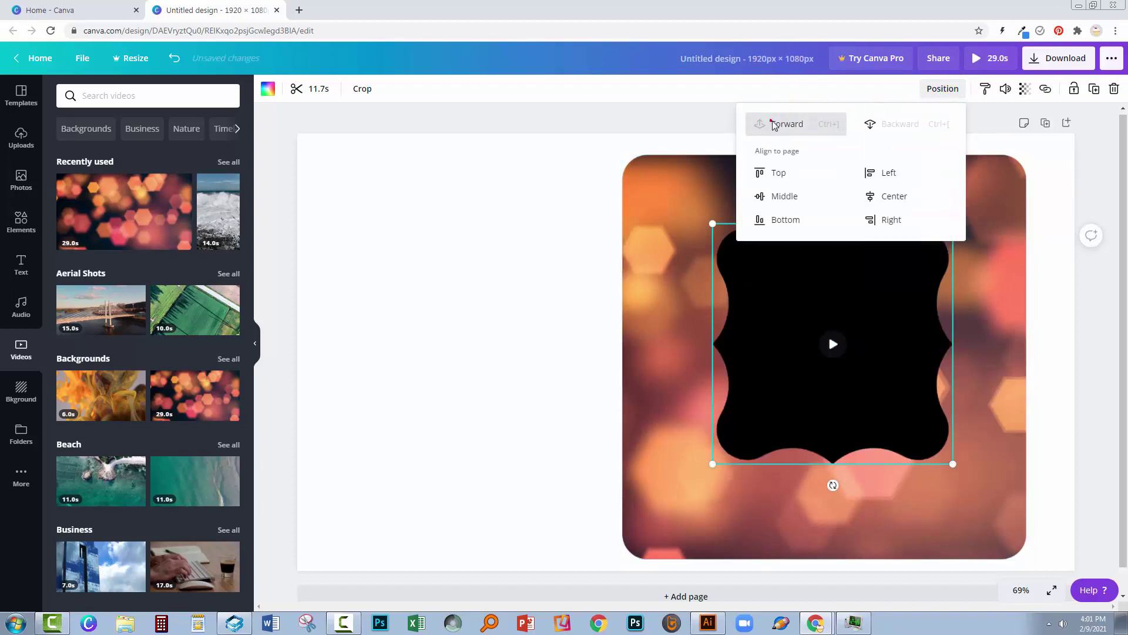
Step: Select both video frames together and move them to the middle of the page
left_click(604, 252)
mouse_move(546, 206)
left_mouse_down()
mouse_move(835, 414)
mouse_move(677, 382)
mouse_move(713, 386)
left_mouse_up()
left_click(922, 221)
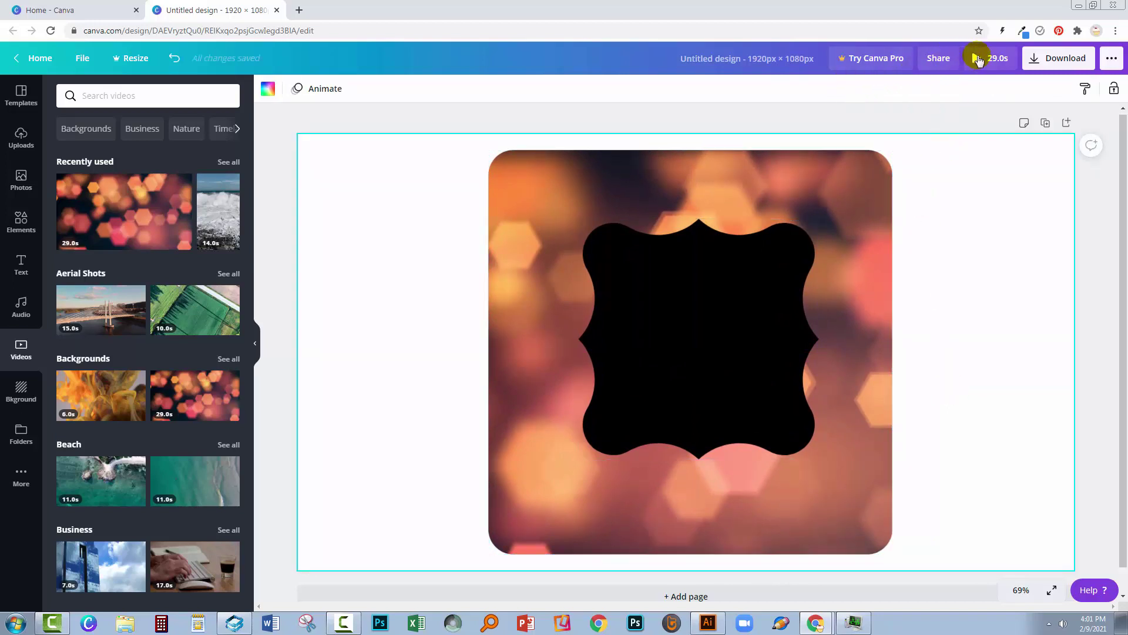
Step: Preview the design with both videos playing and close the preview
left_click(978, 58)
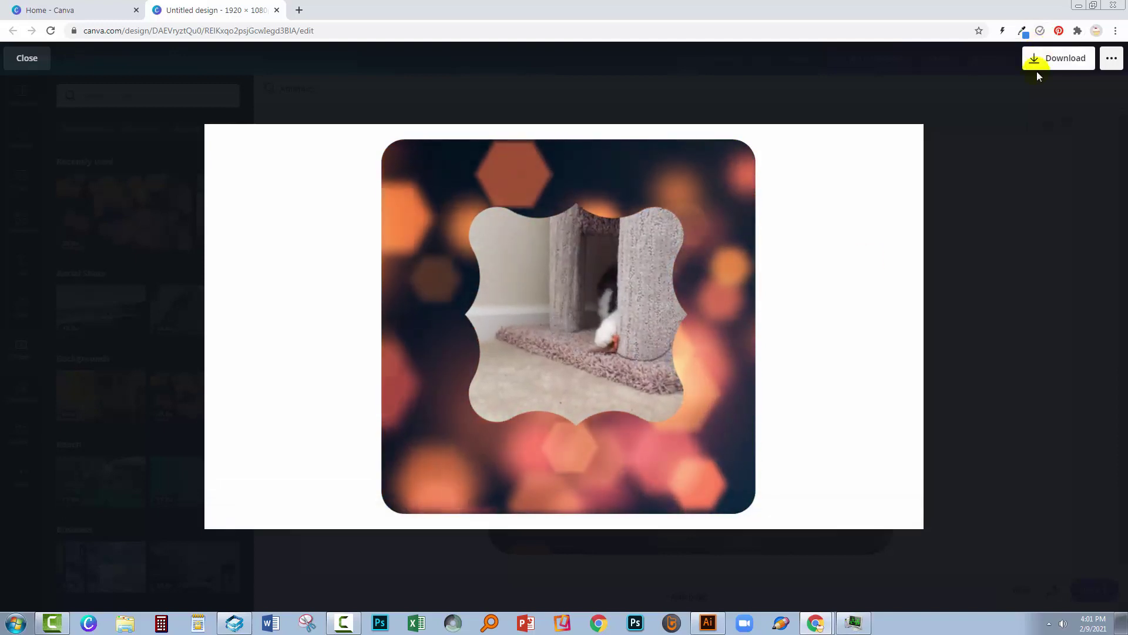
left_click(26, 59)
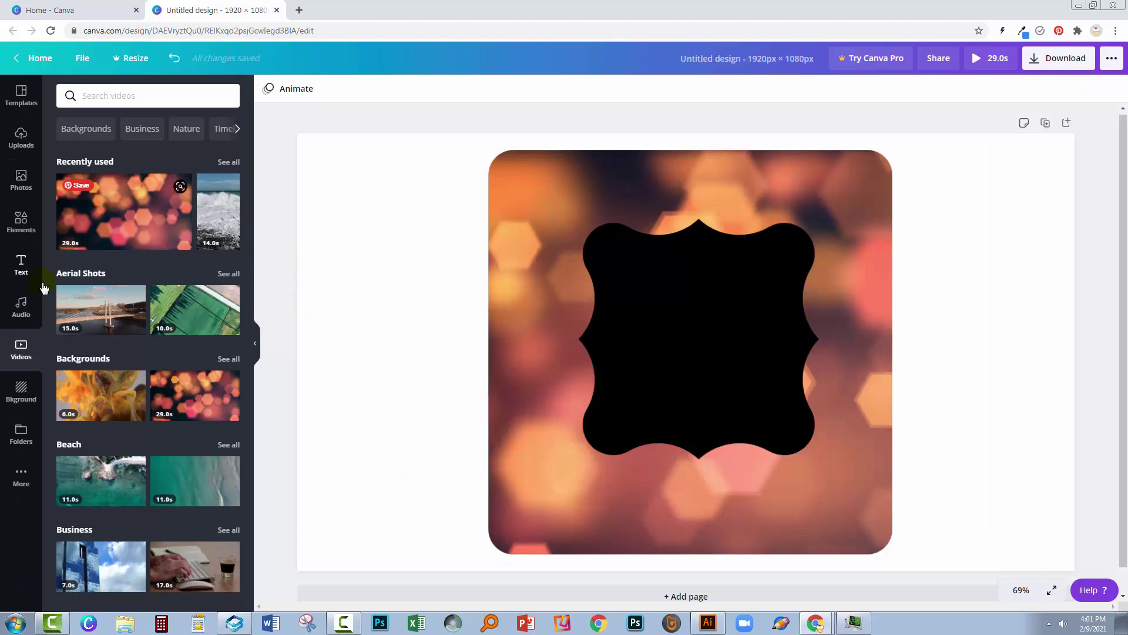
Step: Return to the element search results for "frame"
left_click(20, 219)
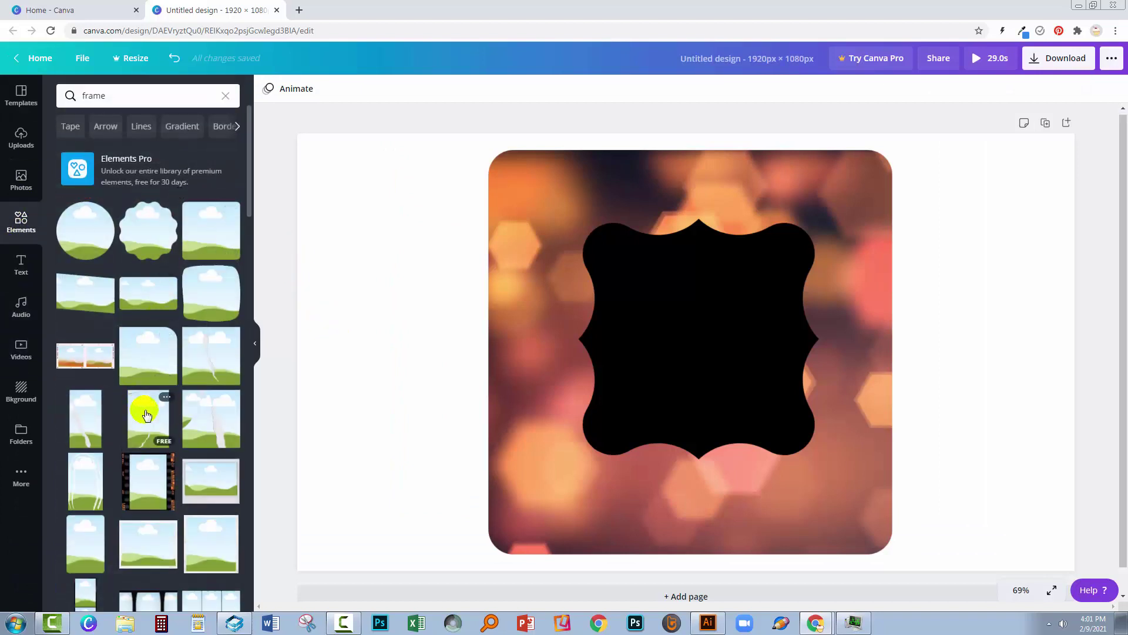